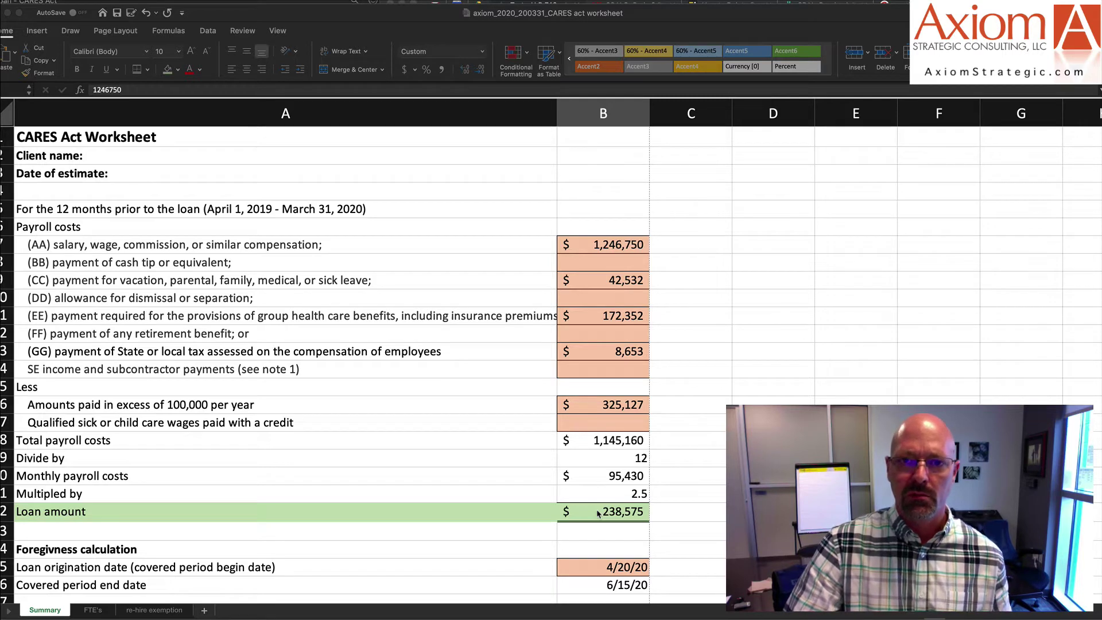
- Review the payroll costs, loan amount and forgiveness calculation on the Summary sheet, and select the net amount available for forgiveness
scroll(597, 512, down, 5)
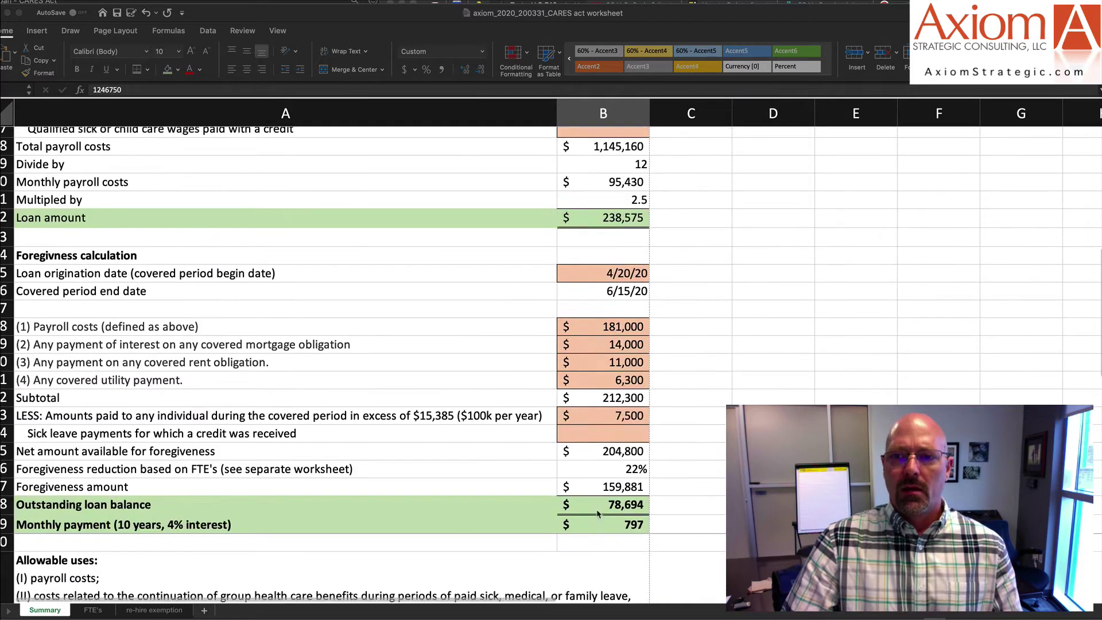
scroll(597, 512, up, 3)
scroll(598, 513, down, 4)
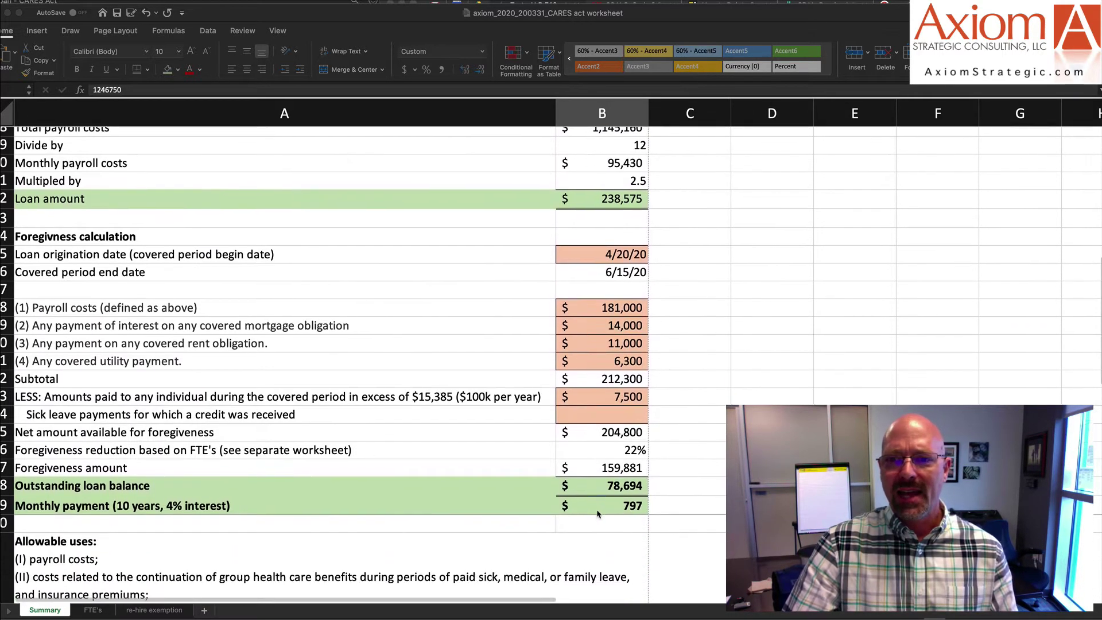
scroll(597, 512, down, 1)
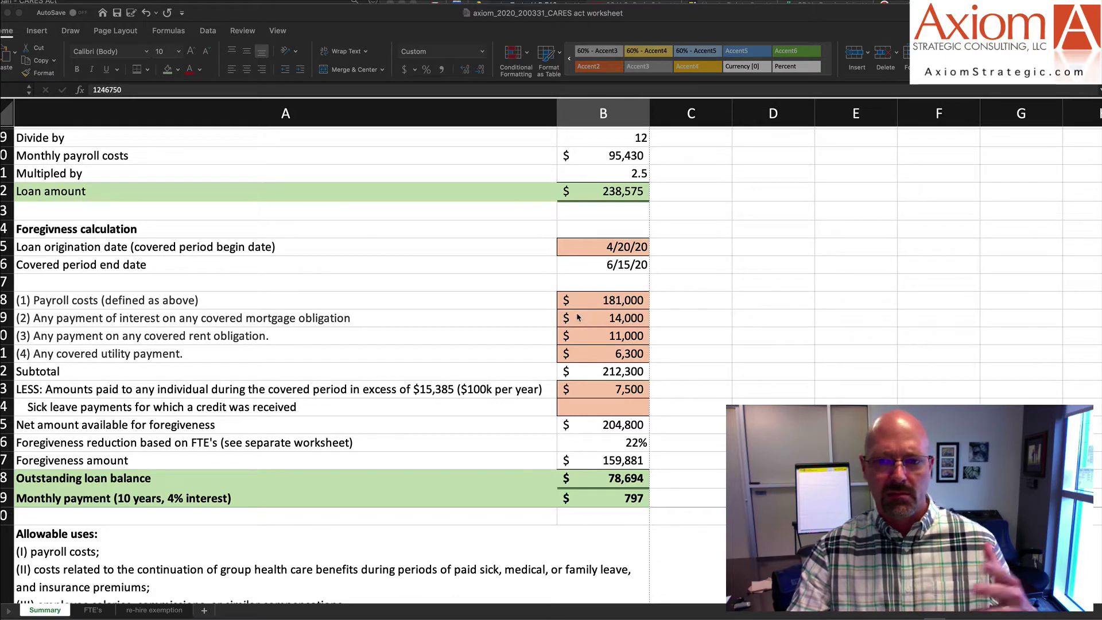
scroll(521, 266, up, 5)
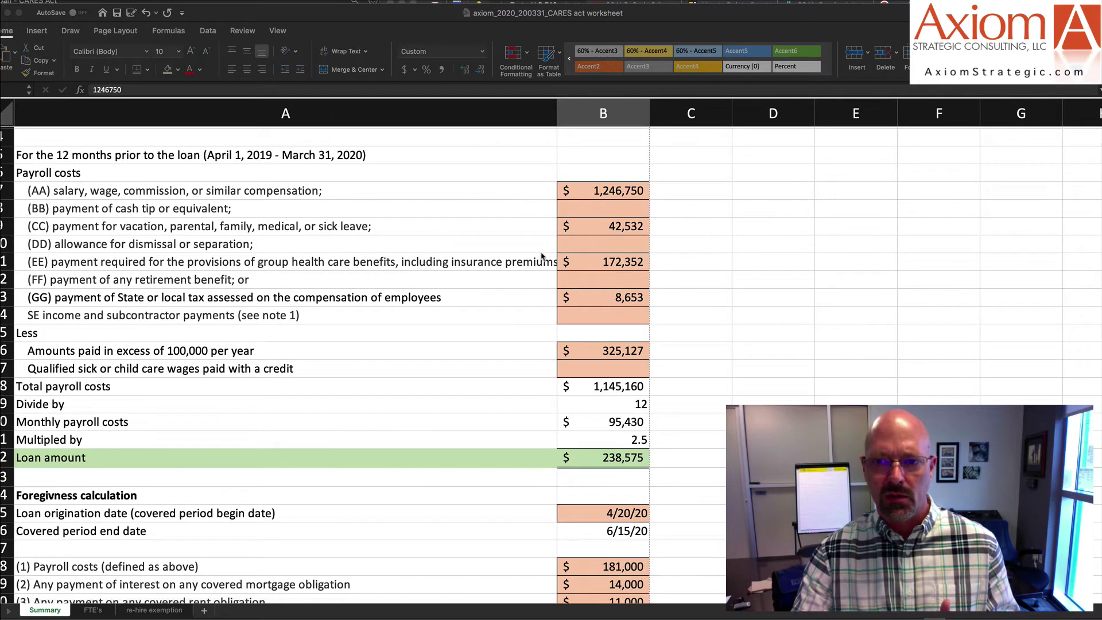
scroll(539, 291, down, 3)
scroll(539, 292, down, 4)
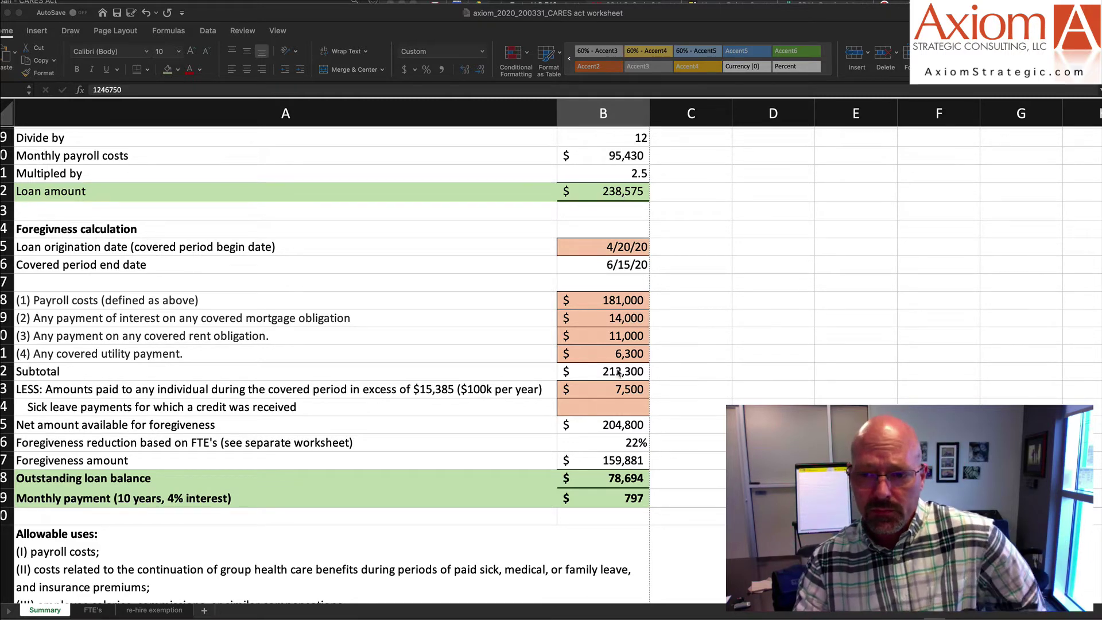
click(607, 430)
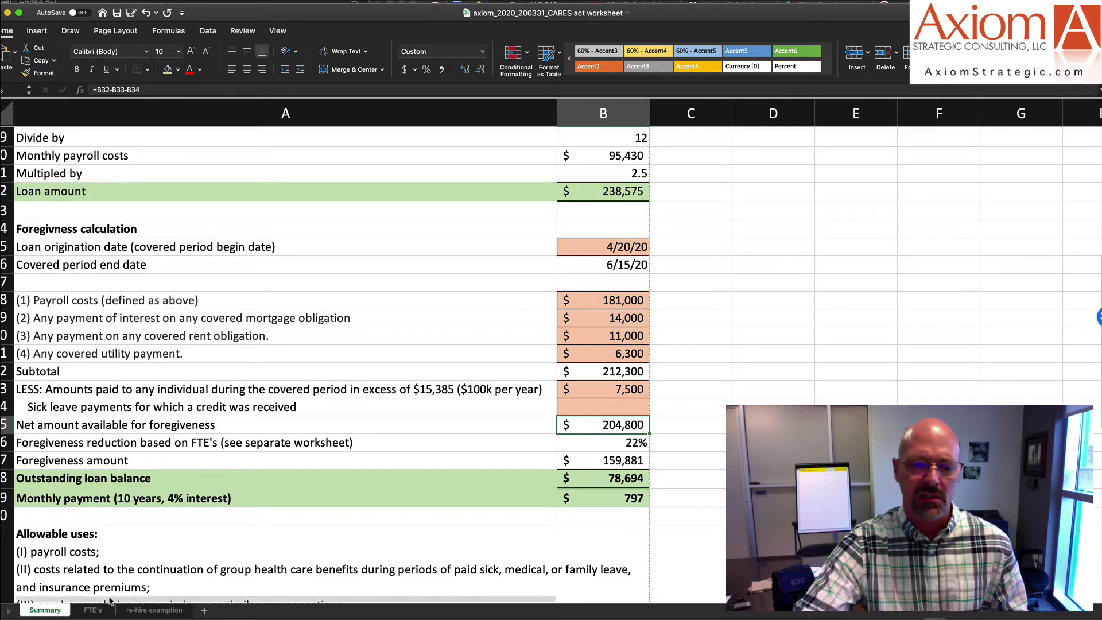
- Open the FTE's sheet and examine the February to June 2019 salaried and hourly inputs and their total monthly average
click(93, 609)
scroll(267, 268, up, 10)
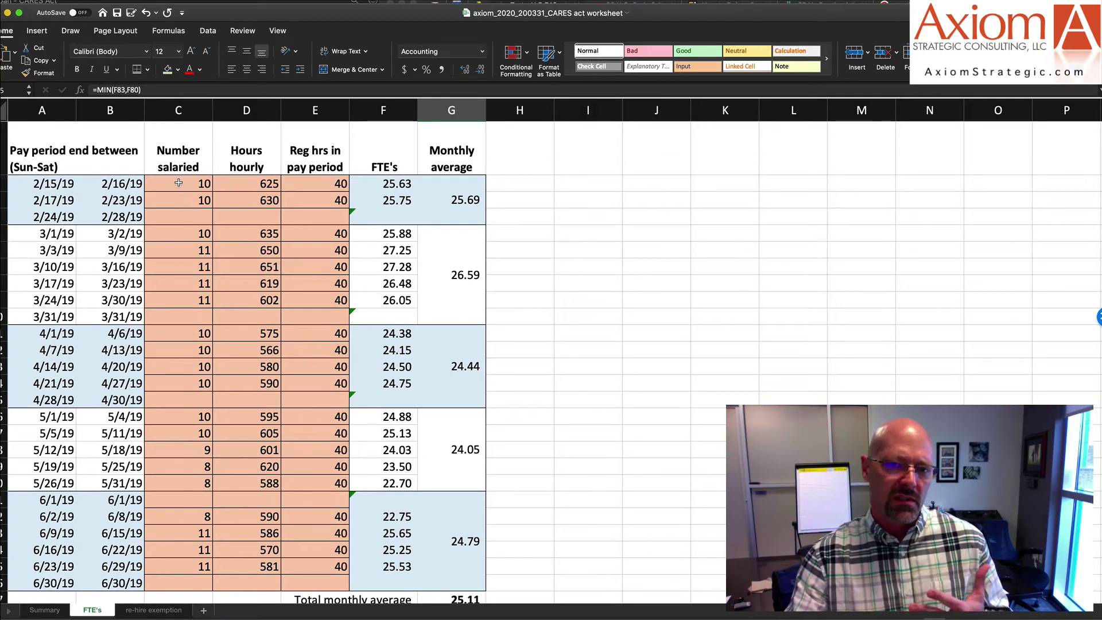
drag(176, 182, 316, 267)
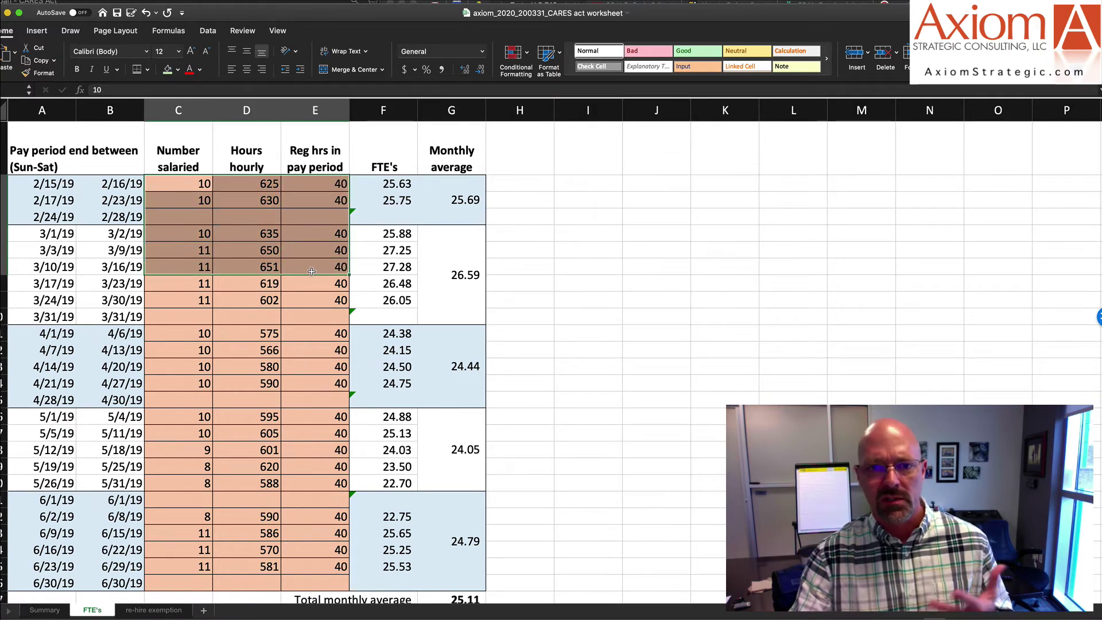
click(179, 186)
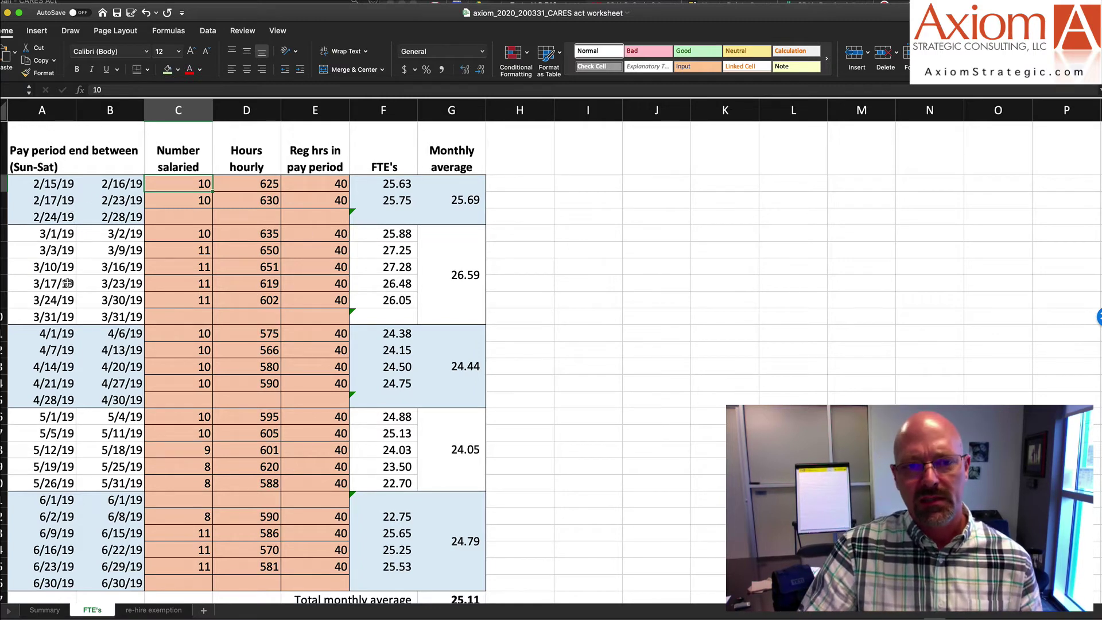
scroll(68, 282, down, 5)
scroll(68, 282, down, 1)
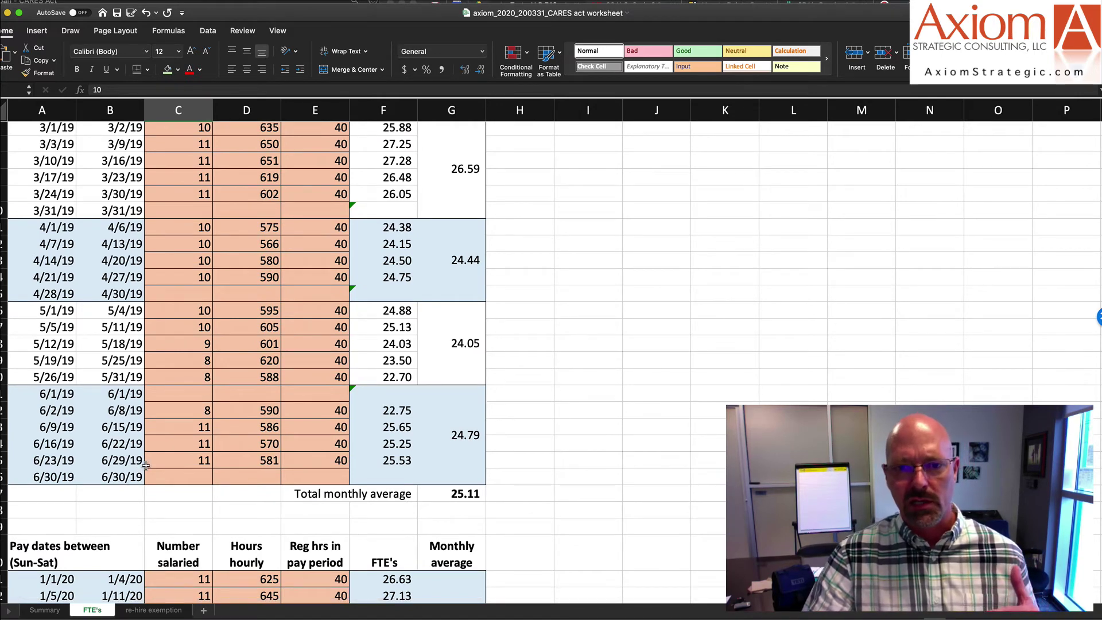
scroll(146, 464, up, 5)
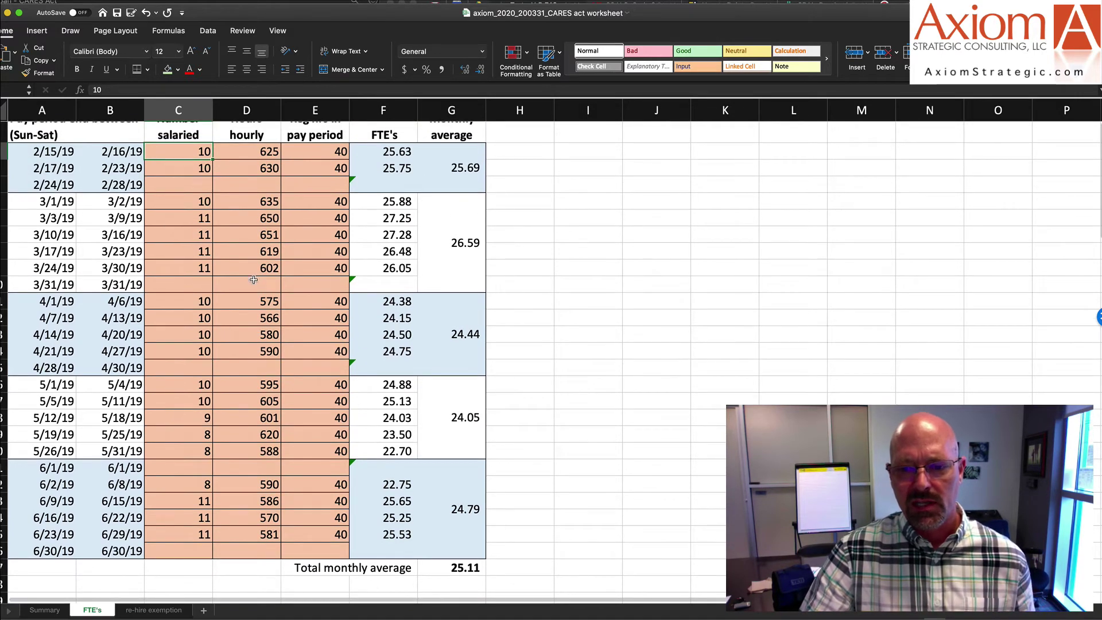
scroll(255, 276, down, 6)
scroll(255, 276, down, 2)
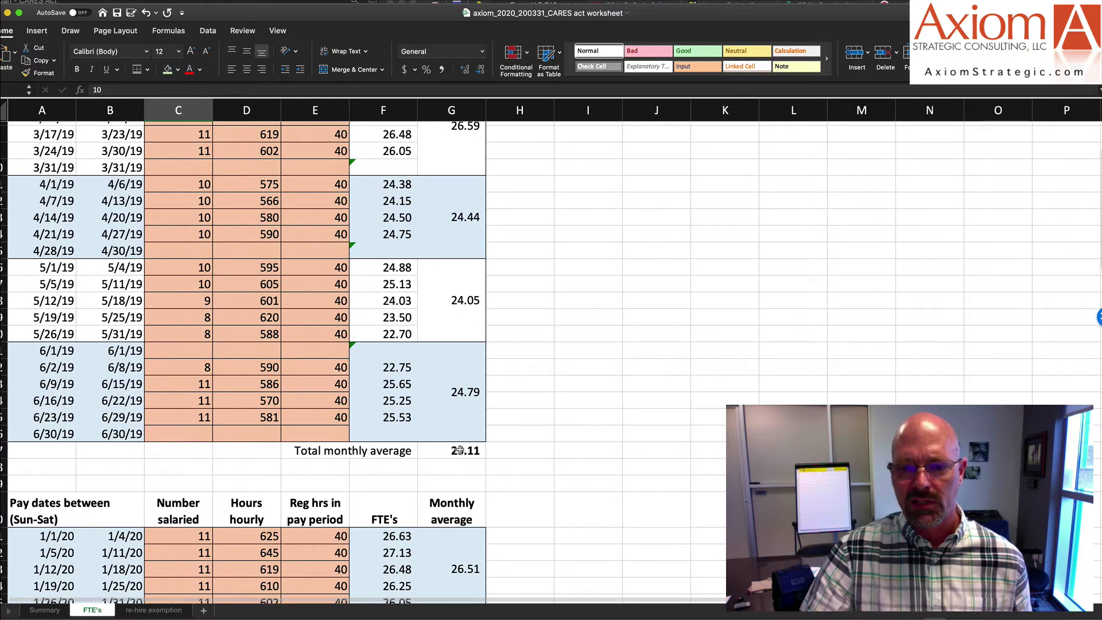
- Examine the January and February 2020 FTE table and the lower, most favorable FTE line above the covered period
scroll(460, 453, down, 9)
scroll(460, 453, down, 8)
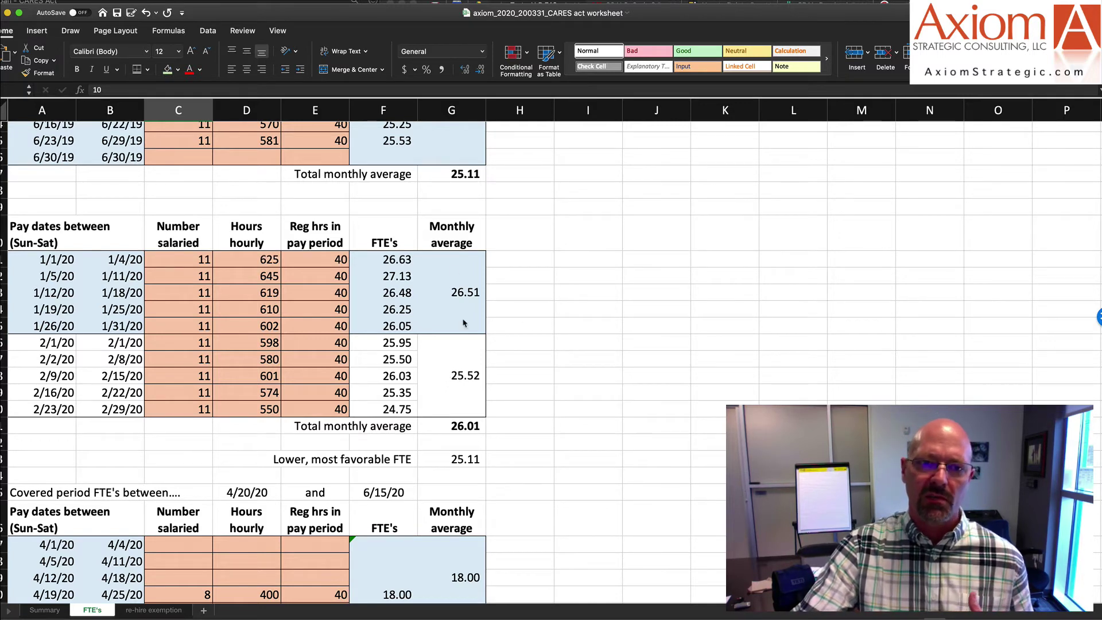
scroll(464, 388, down, 6)
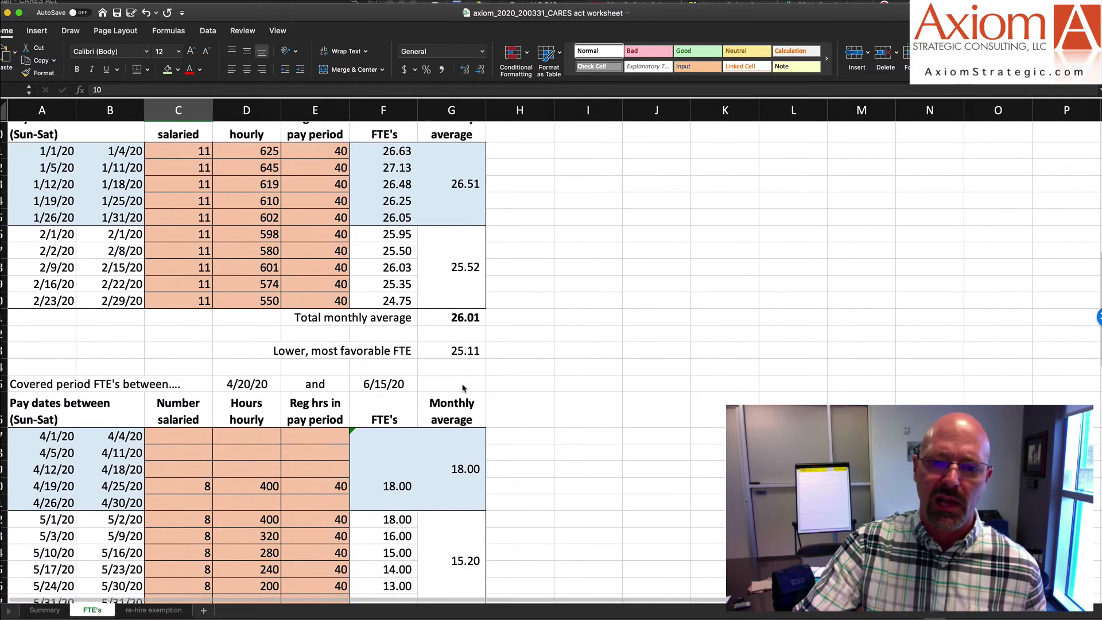
scroll(463, 388, down, 1)
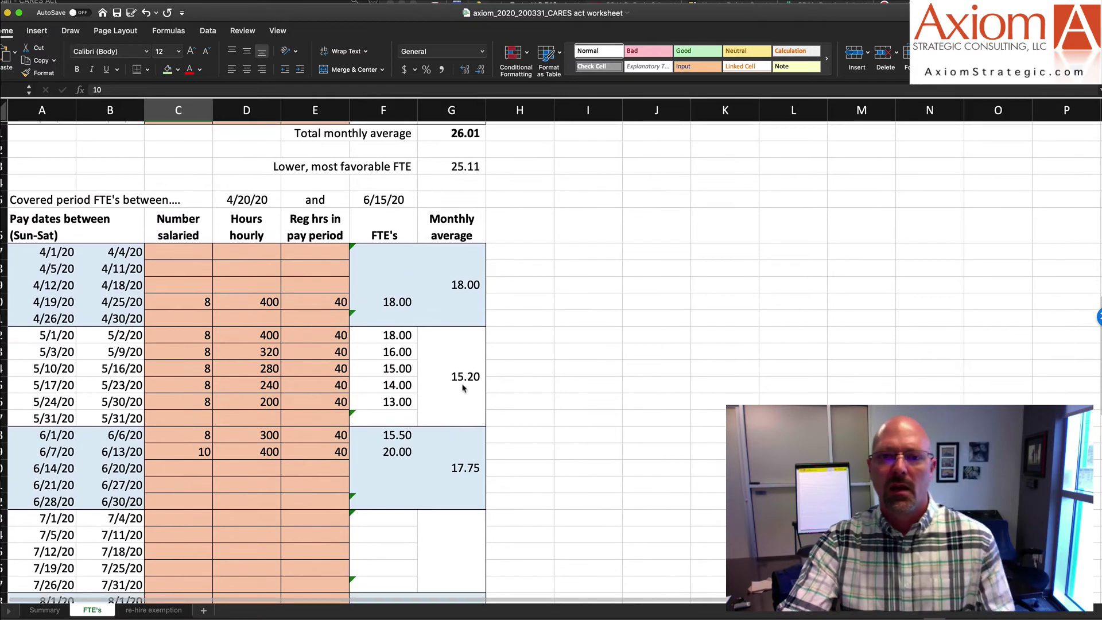
scroll(464, 388, down, 1)
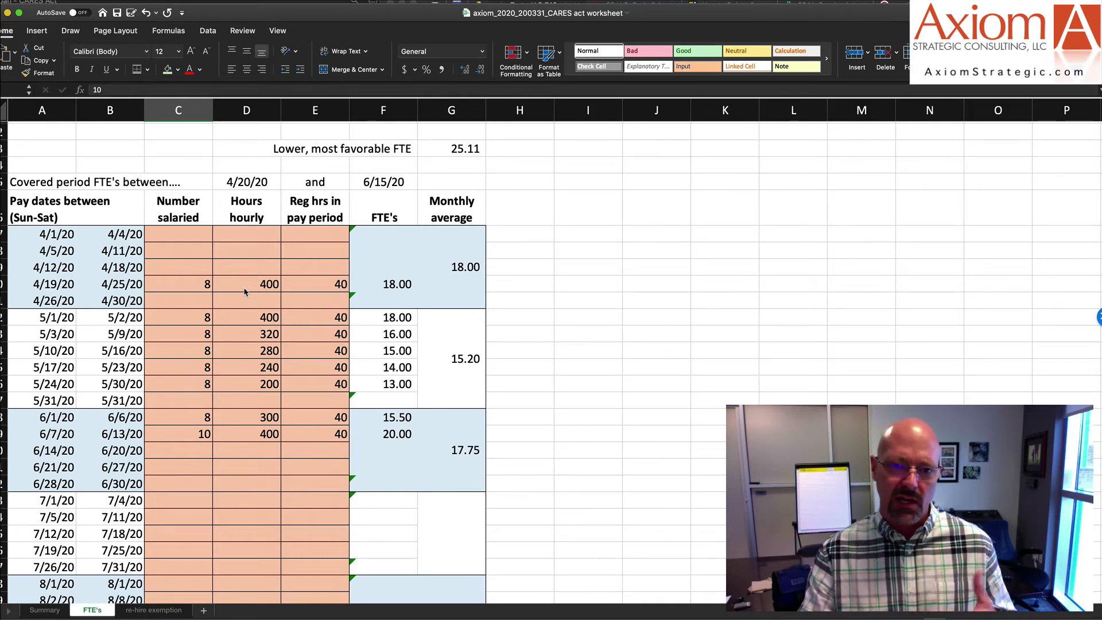
scroll(202, 283, up, 5)
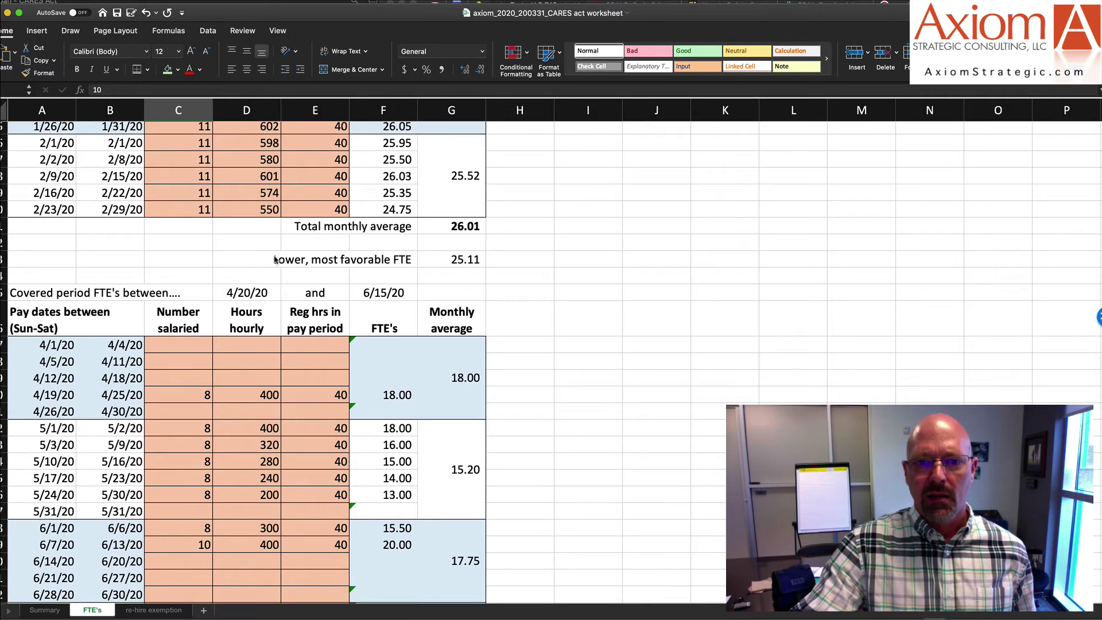
scroll(273, 177, up, 1)
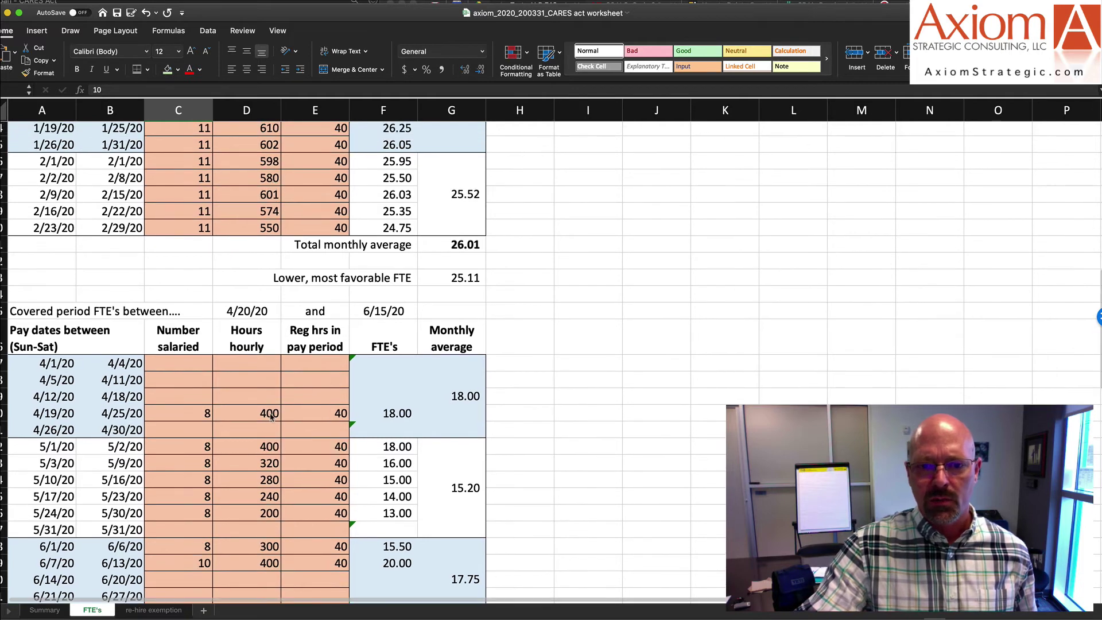
- Examine the covered period's weekly FTE entries and compare the covered period average with the lower, most favorable FTE
scroll(270, 416, down, 2)
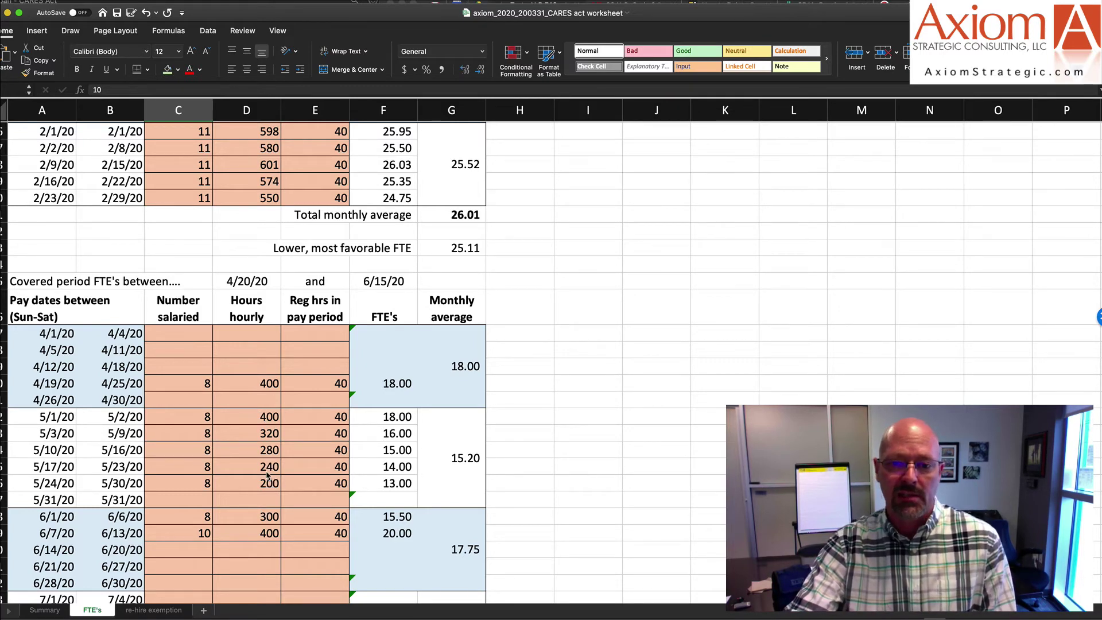
scroll(268, 479, down, 1)
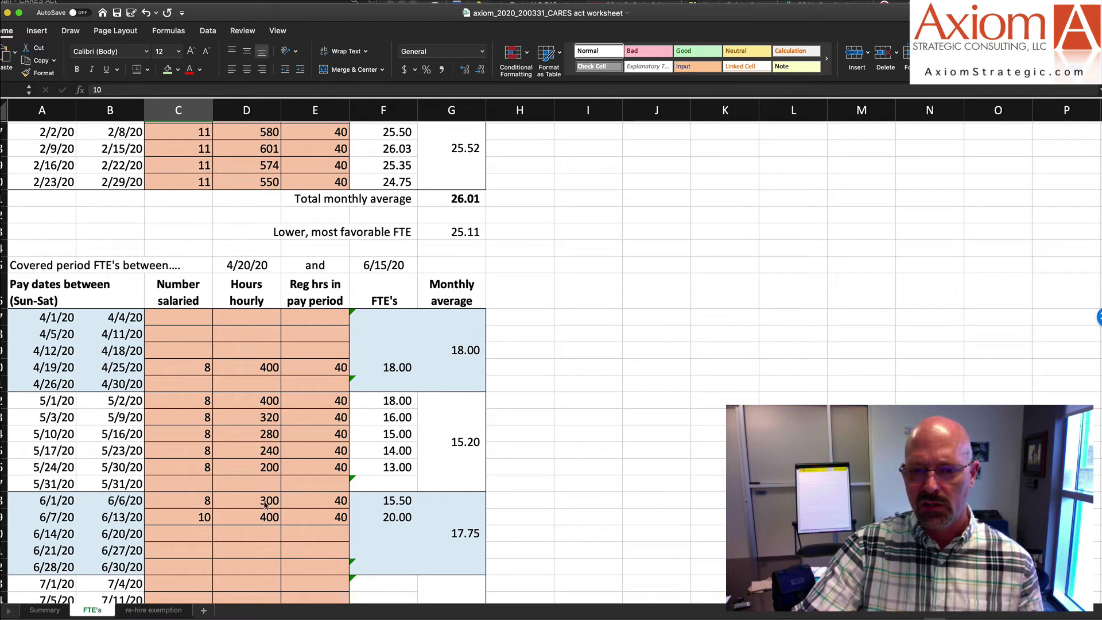
scroll(270, 488, down, 8)
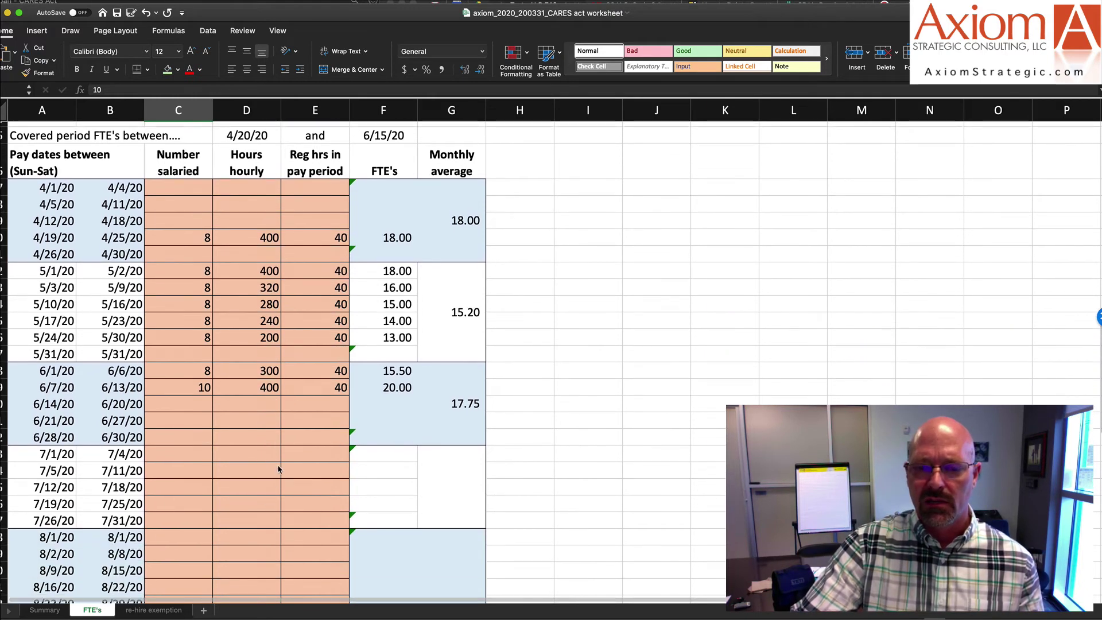
scroll(278, 469, down, 6)
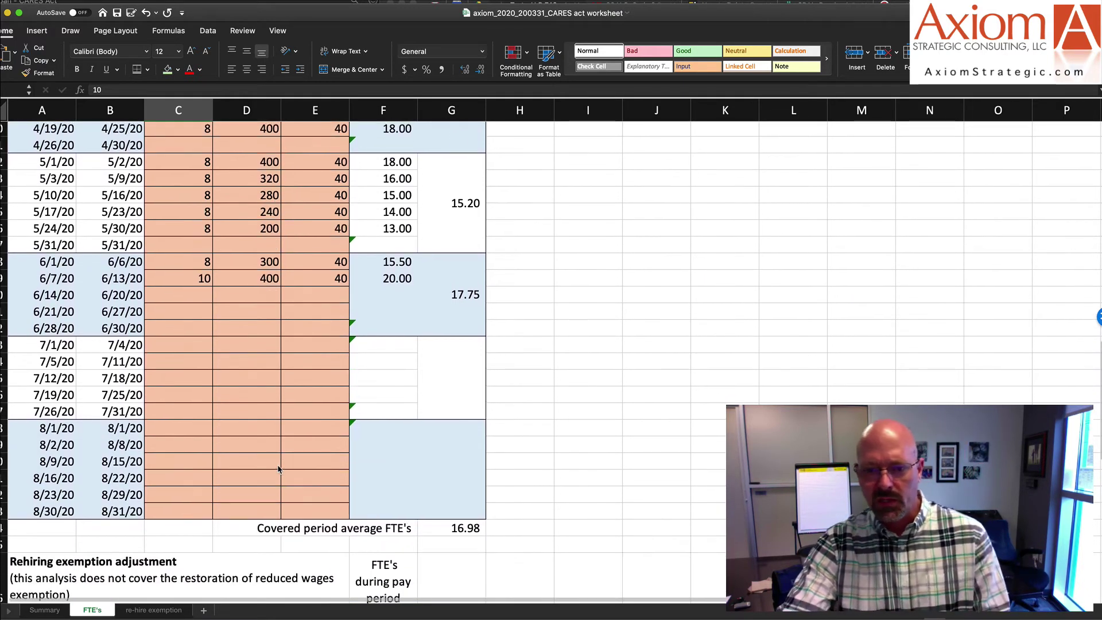
scroll(278, 470, down, 1)
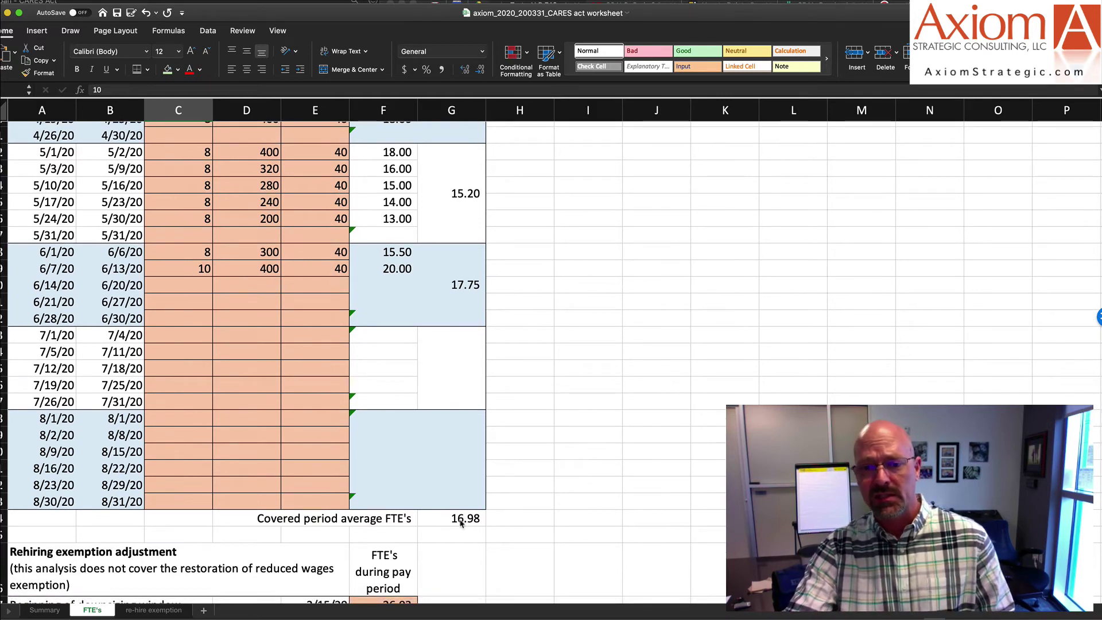
scroll(460, 522, up, 4)
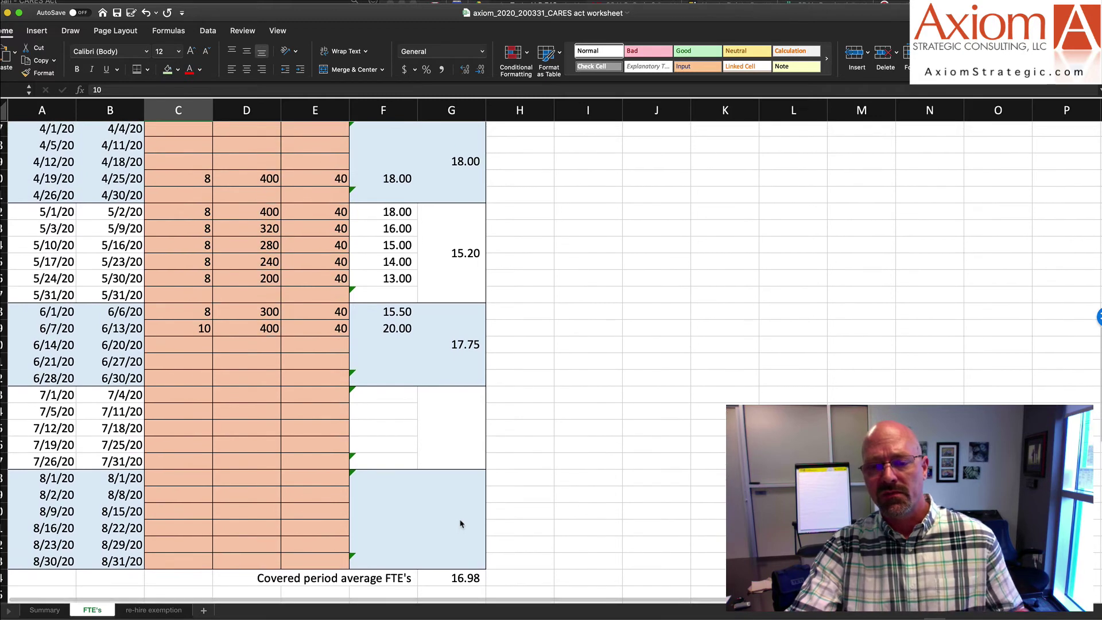
scroll(461, 524, up, 1)
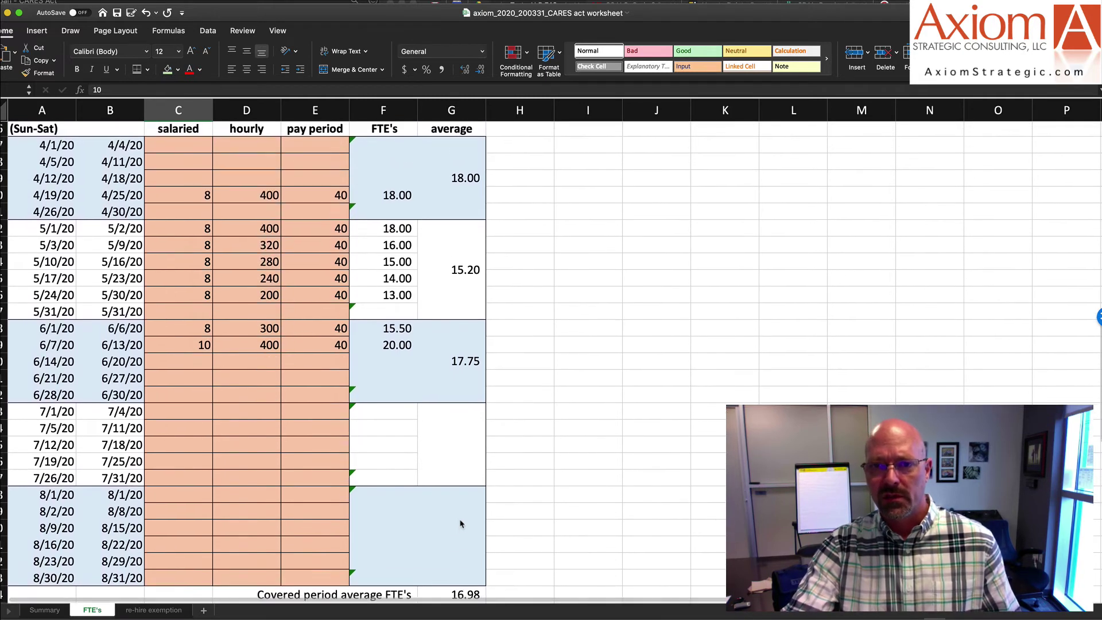
scroll(474, 565, up, 8)
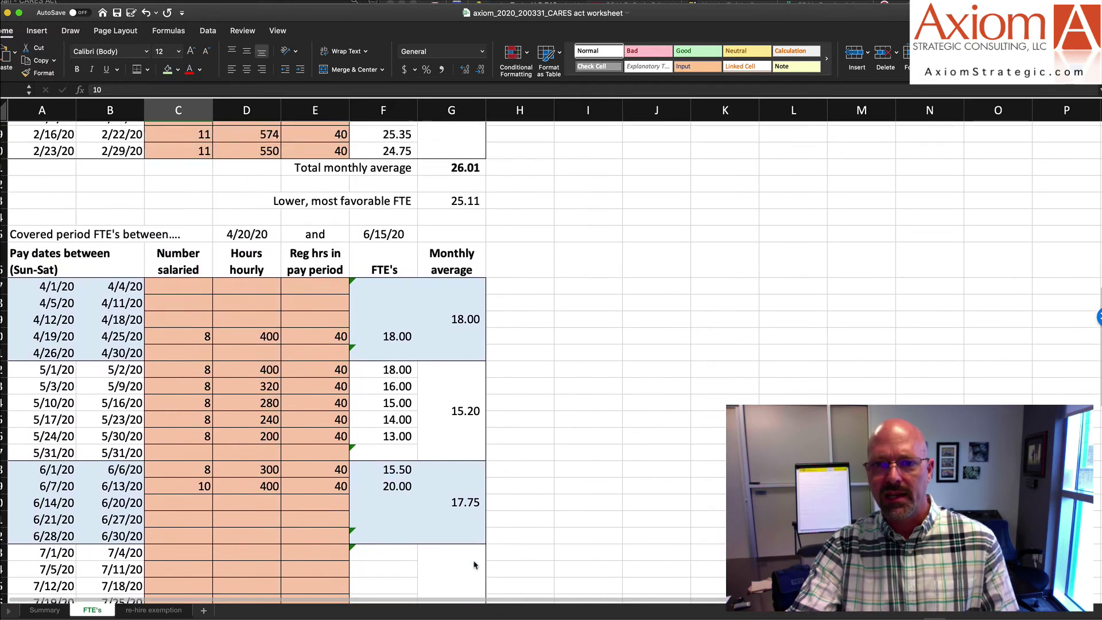
scroll(474, 564, up, 2)
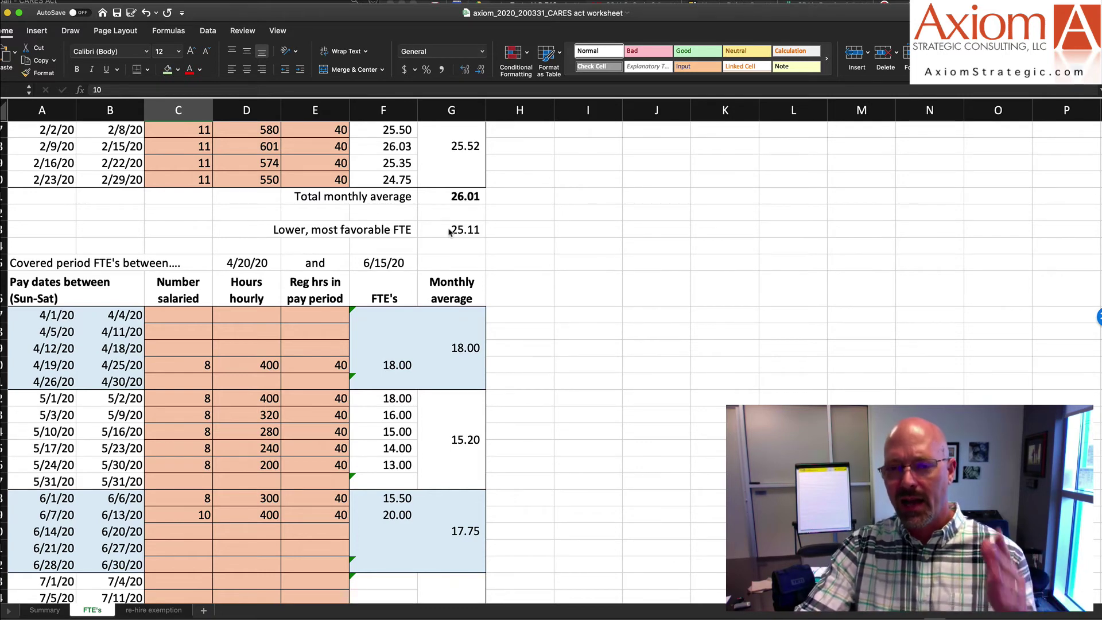
- Look over the rehiring exemption adjustment and read the legal text on the re-hire exemption sheet
scroll(449, 231, down, 10)
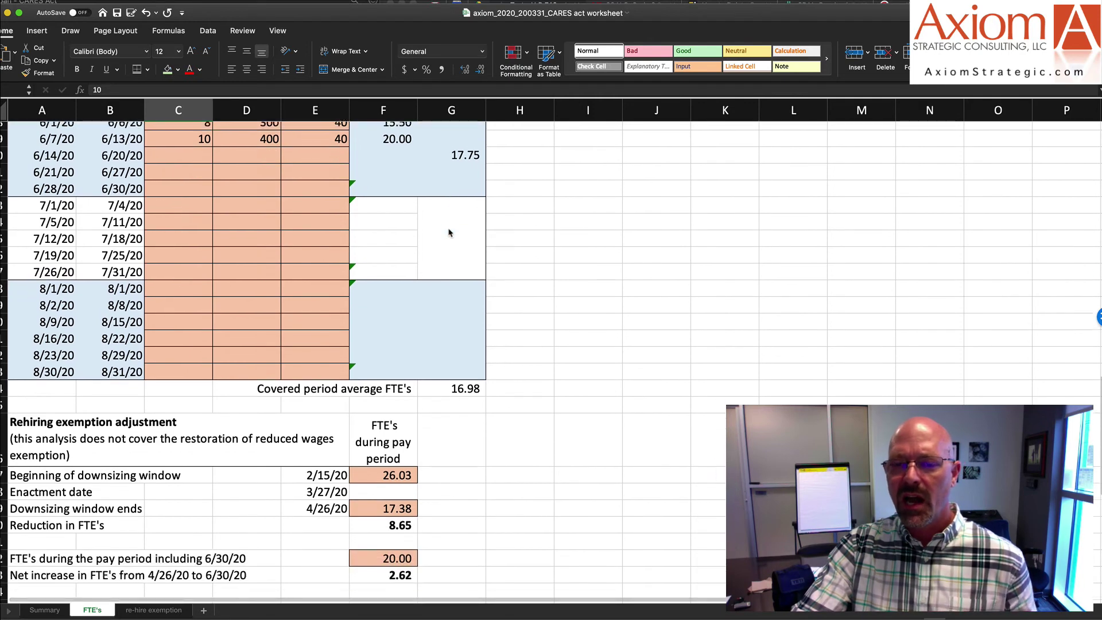
scroll(449, 231, down, 4)
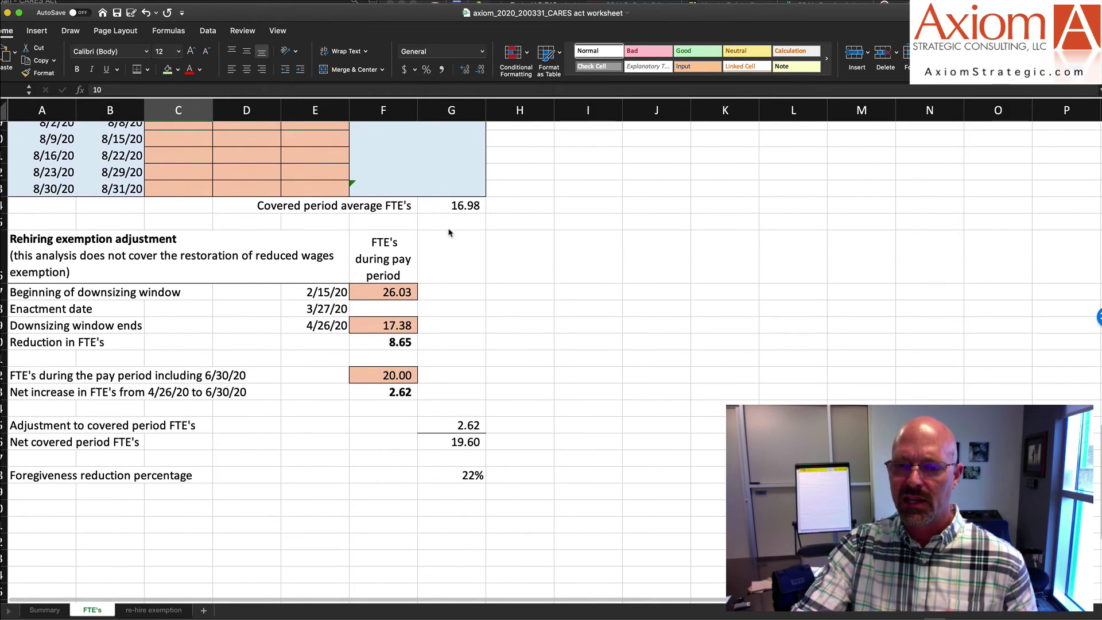
click(163, 610)
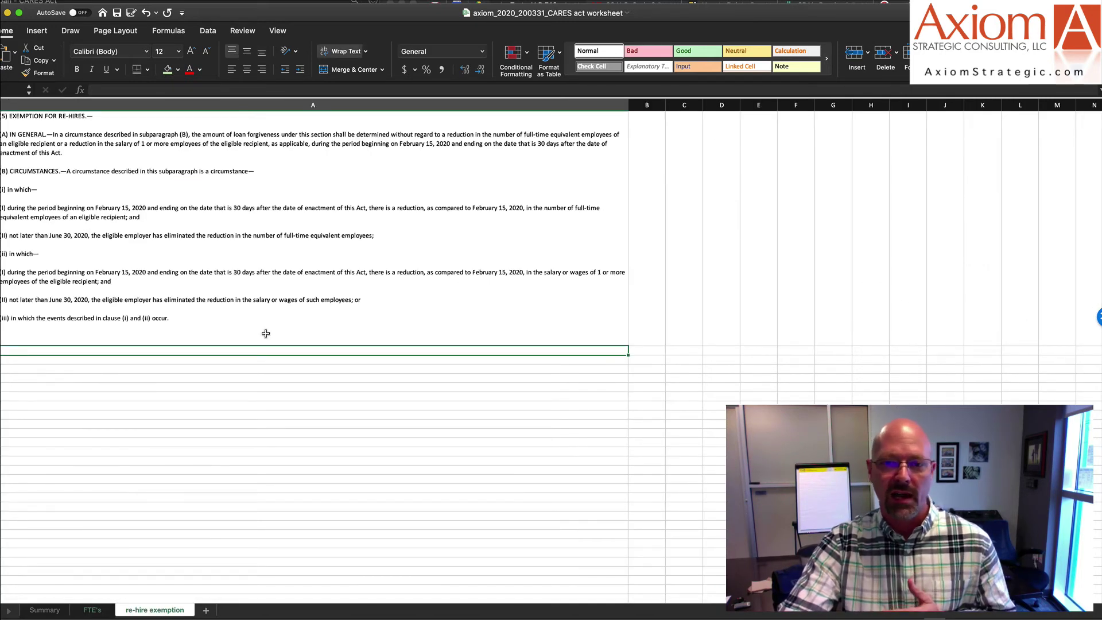
- Return to the FTE's sheet and check the net covered period FTE's formula against the lower, most favorable FTE
click(92, 610)
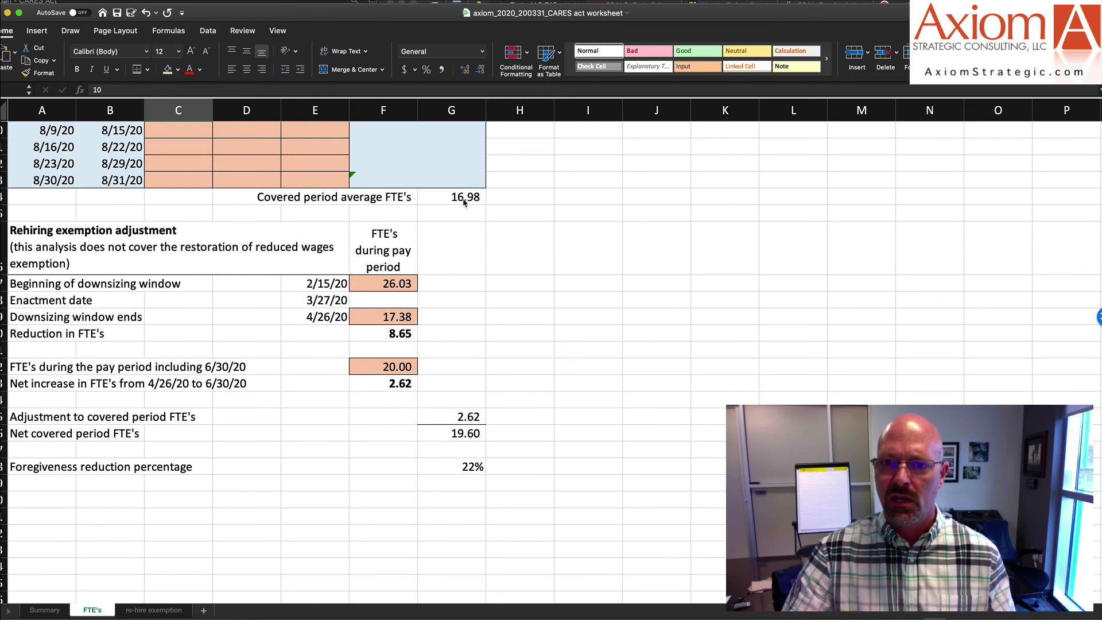
click(461, 436)
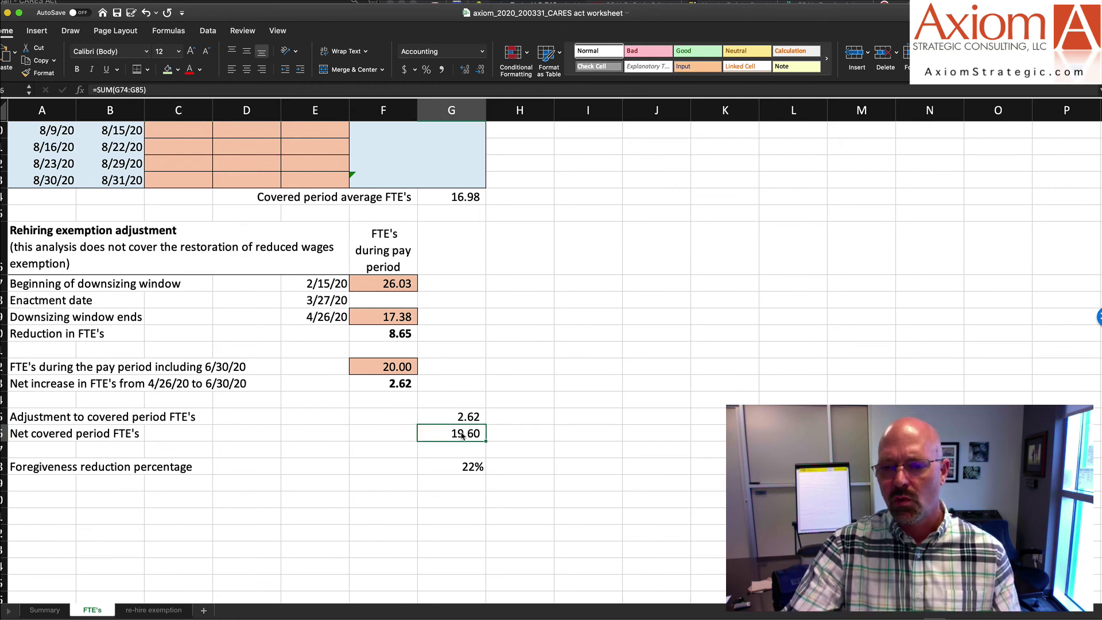
scroll(461, 436, up, 15)
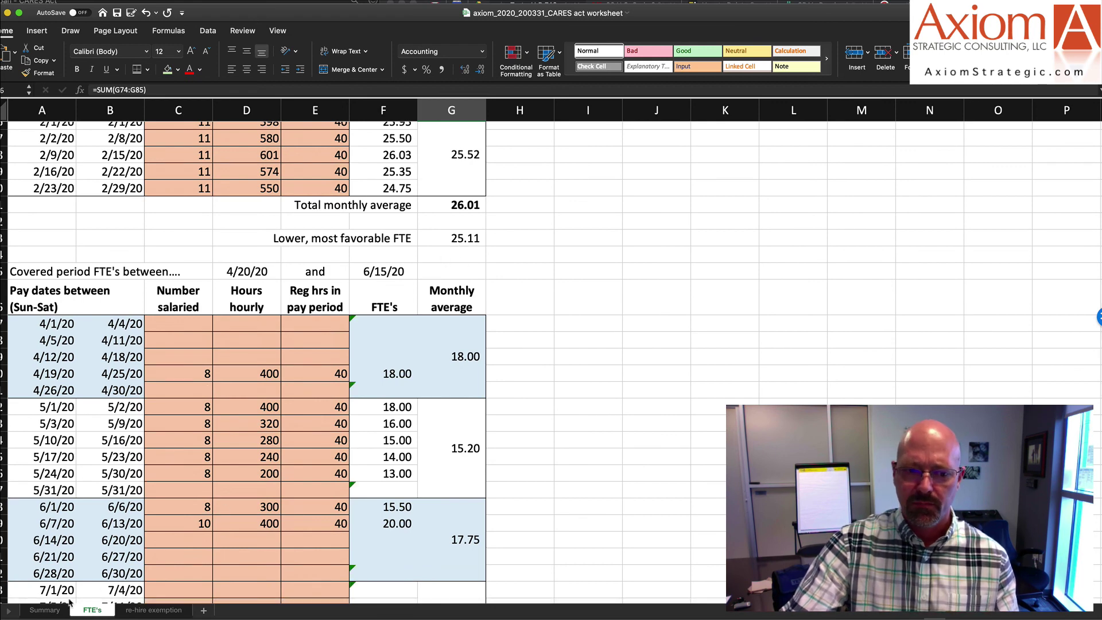
- Return to the Summary sheet and inspect the forgiveness reduction based on FTE's and the resulting loan balance lines
click(42, 610)
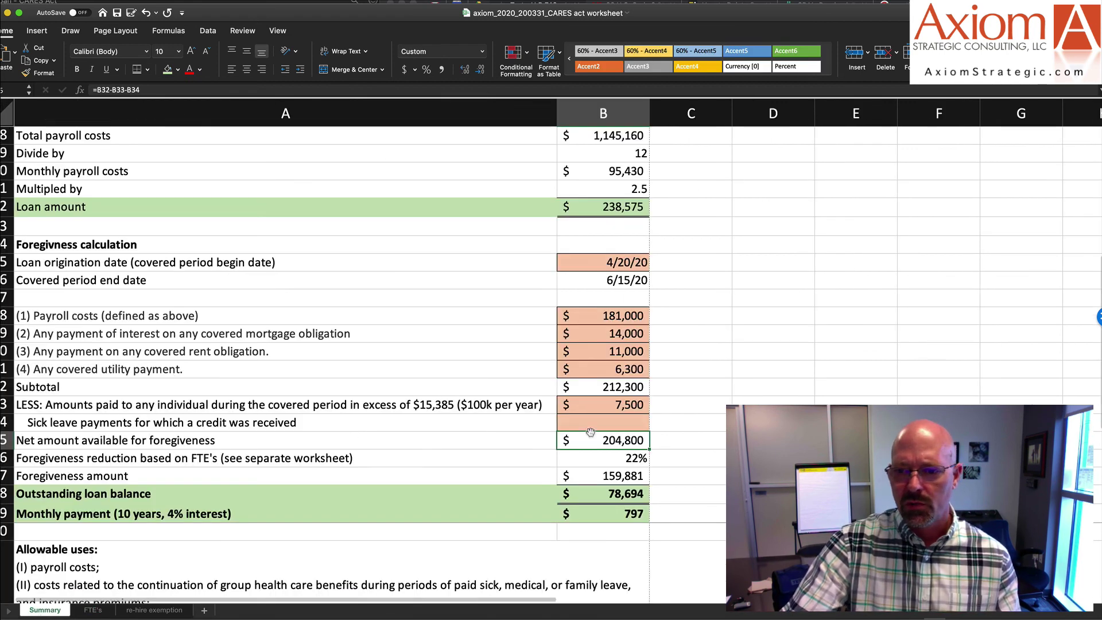
click(605, 461)
scroll(606, 460, down, 2)
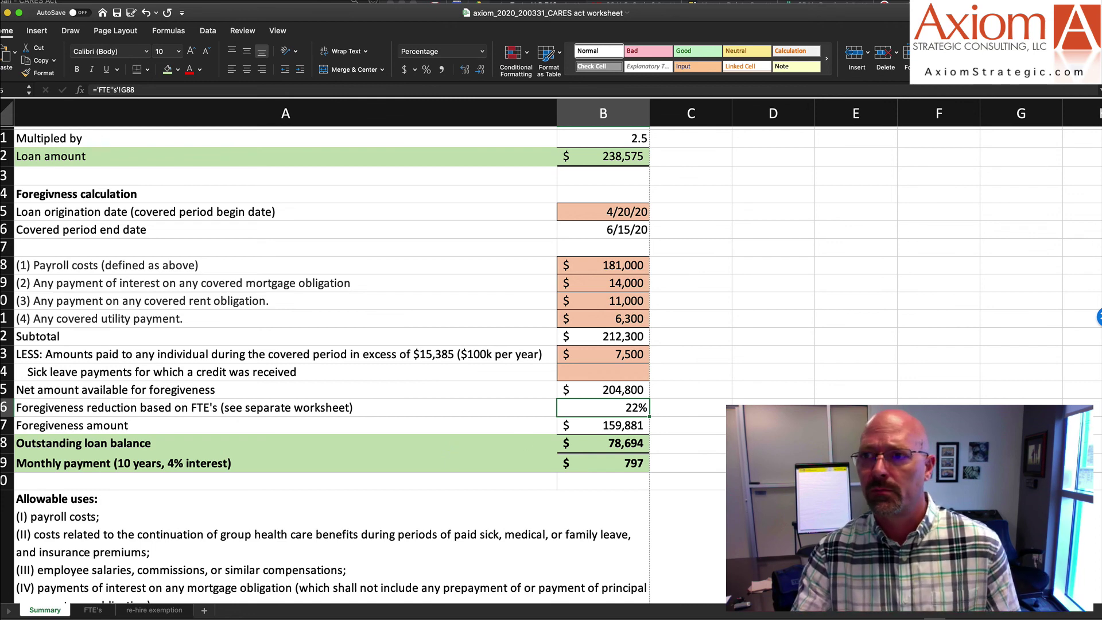
click(625, 2)
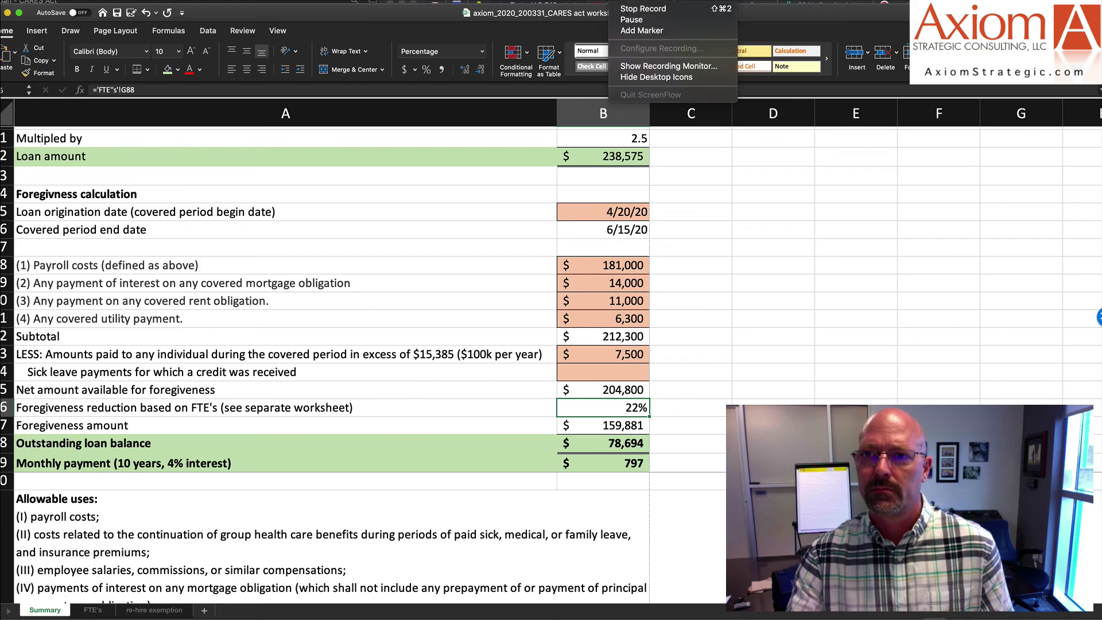